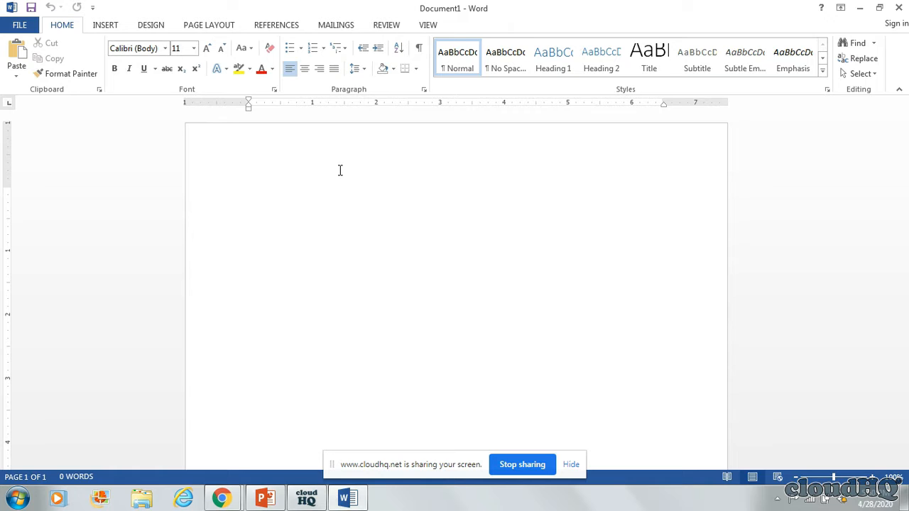
pyautogui.write('Adventure')
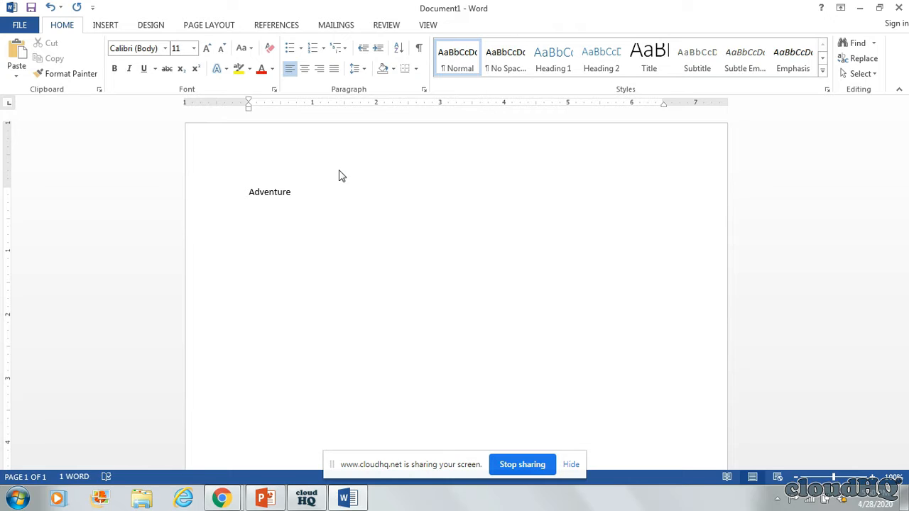
pyautogui.press('BackSpace')
pyautogui.press('BackSpace')
pyautogui.press('BackSpace')
pyautogui.press('BackSpace')
pyautogui.press('BackSpace')
pyautogui.press('BackSpace')
pyautogui.press('BackSpace')
pyautogui.press('BackSpace')
pyautogui.press('BackSpace')
# Step: Enter the headline "Come to the Mountains!" followed by a blank line, with the formatting marks shown
pyautogui.write('Come to the Mout')
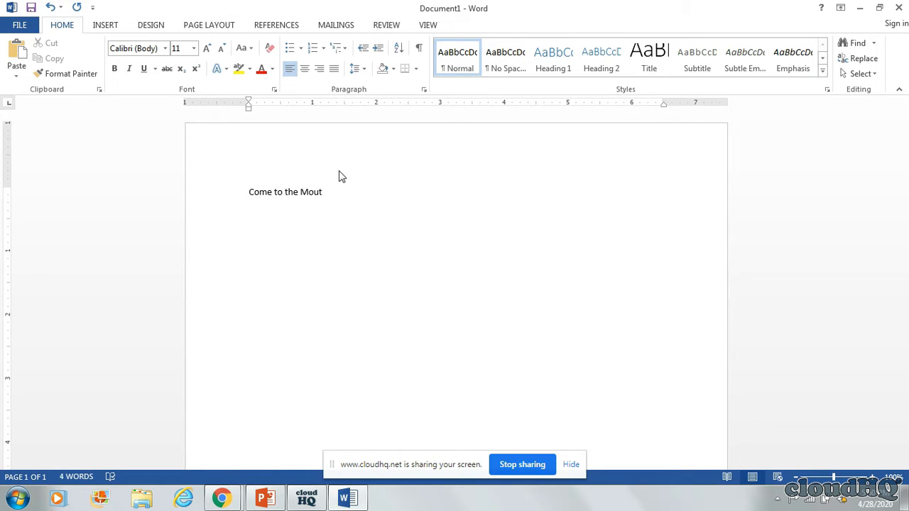
pyautogui.press('BackSpace')
pyautogui.write('ntains!')
pyautogui.press('Return')
pyautogui.click(421, 49)
pyautogui.press('Return')
# Step: Below the blank line, enter "Explore scenic trails with breathtaking views as you travel through meadows, forest"
pyautogui.write('Explore')
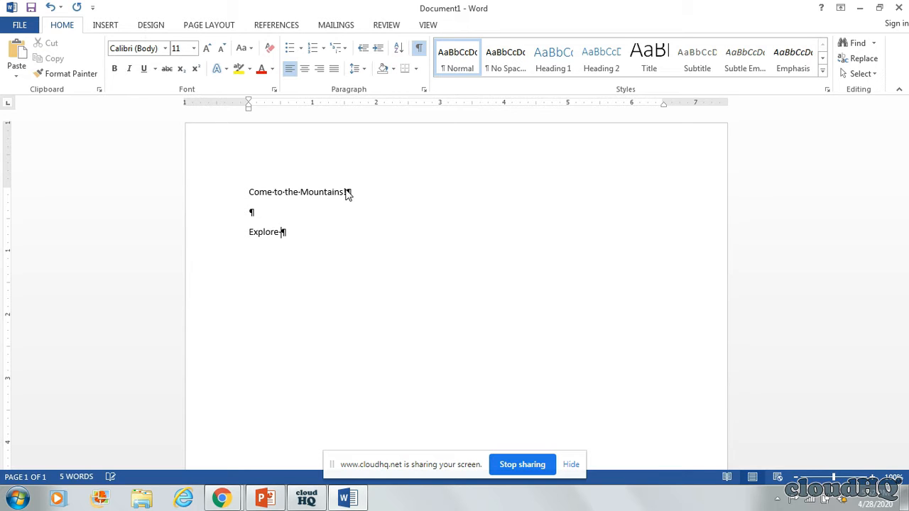
pyautogui.write(' scenic trails with breathtaking')
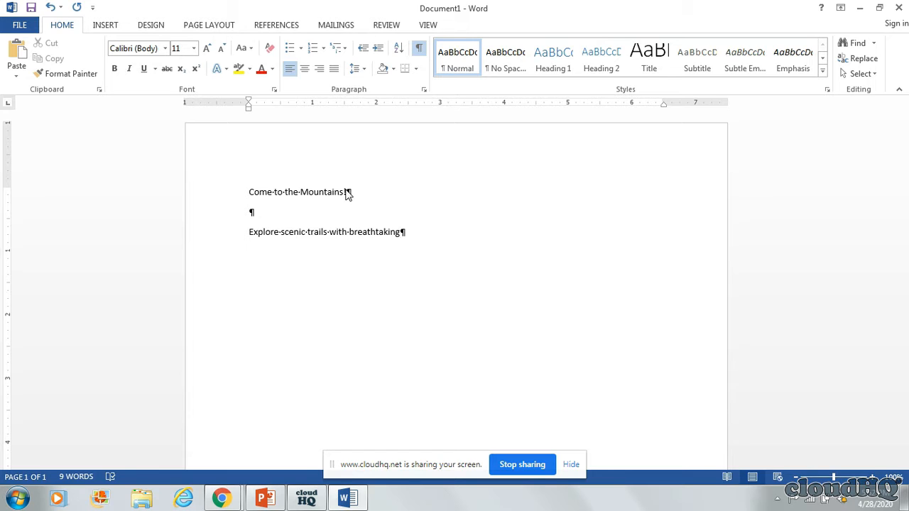
pyautogui.write(' view')
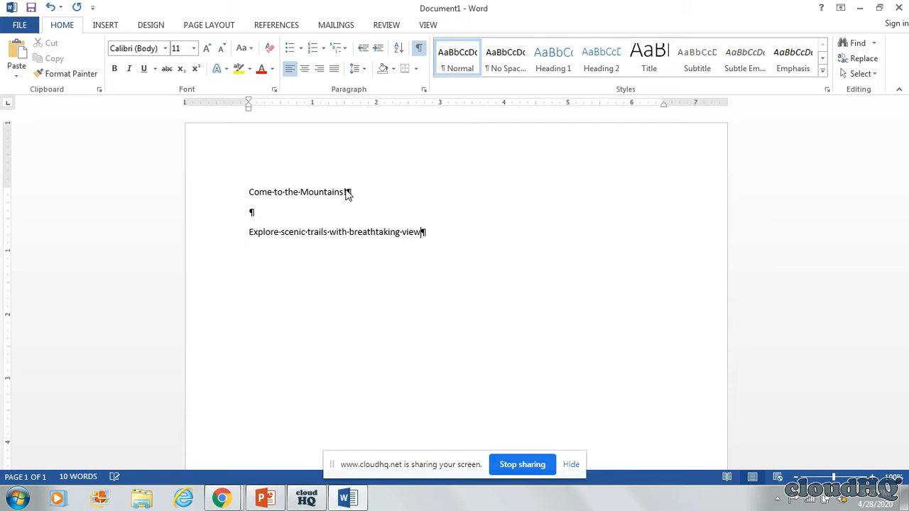
pyautogui.write('s as yu')
pyautogui.press('BackSpace')
pyautogui.write('ou travel thro')
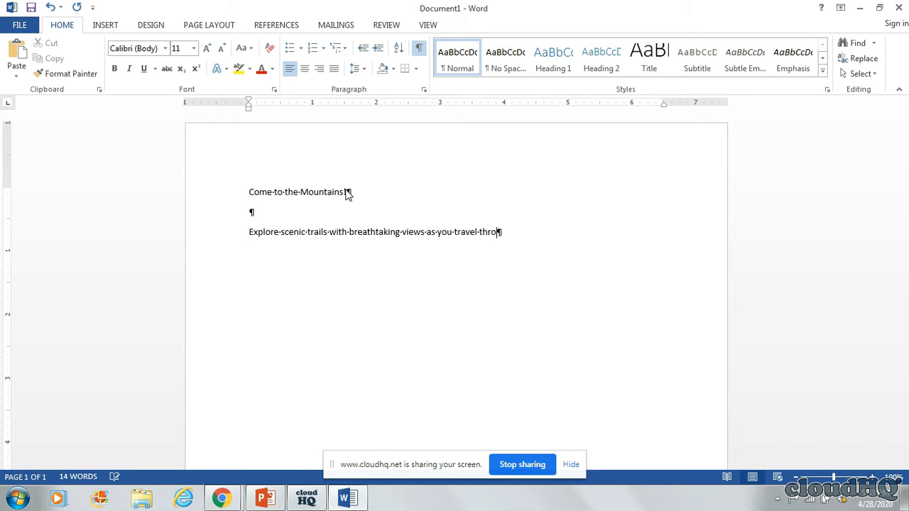
pyautogui.write('ugh meadows, forest')
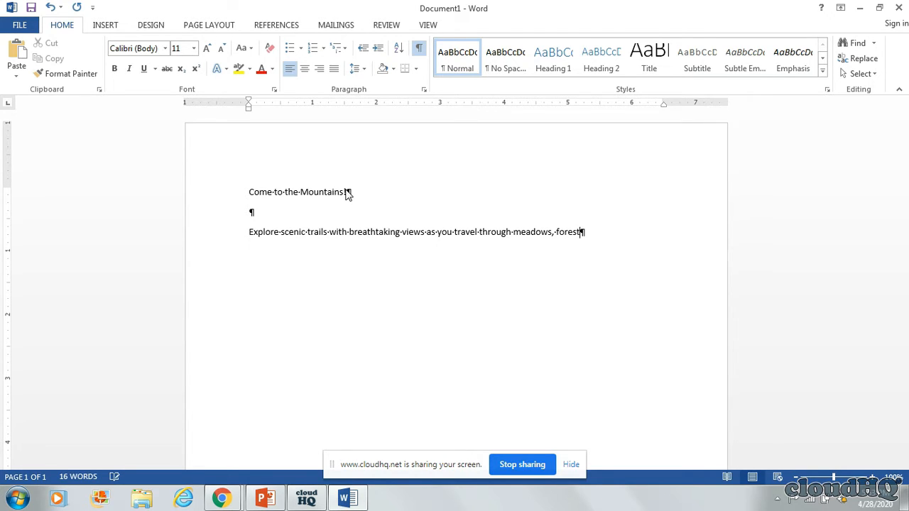
# Step: Complete the description paragraph with ", streams, and mountains in an off-road vehicle." and start a new paragraph
pyautogui.write(', str')
pyautogui.write('ms, ')
pyautogui.write('amn')
pyautogui.press('BackSpace')
pyautogui.press('BackSpace')
pyautogui.write('nd mo')
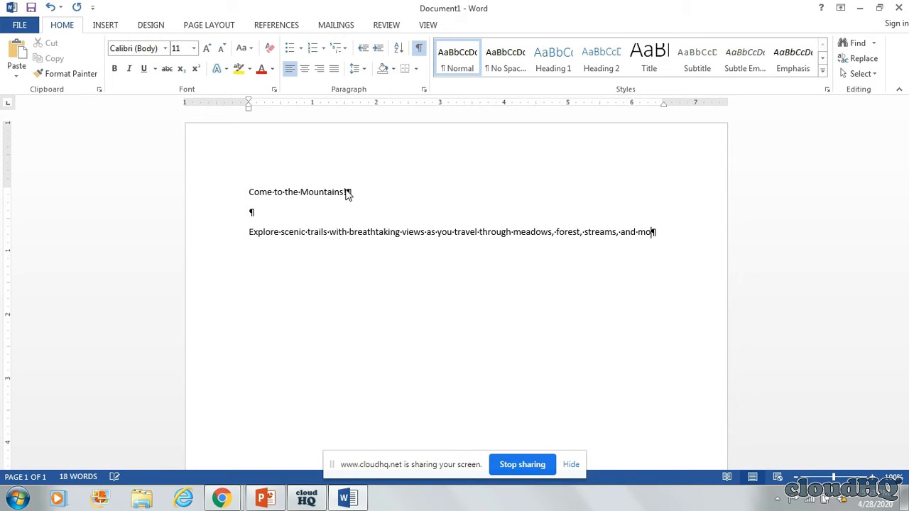
pyautogui.write('umt')
pyautogui.press('BackSpace')
pyautogui.press('BackSpace')
pyautogui.write('mtains')
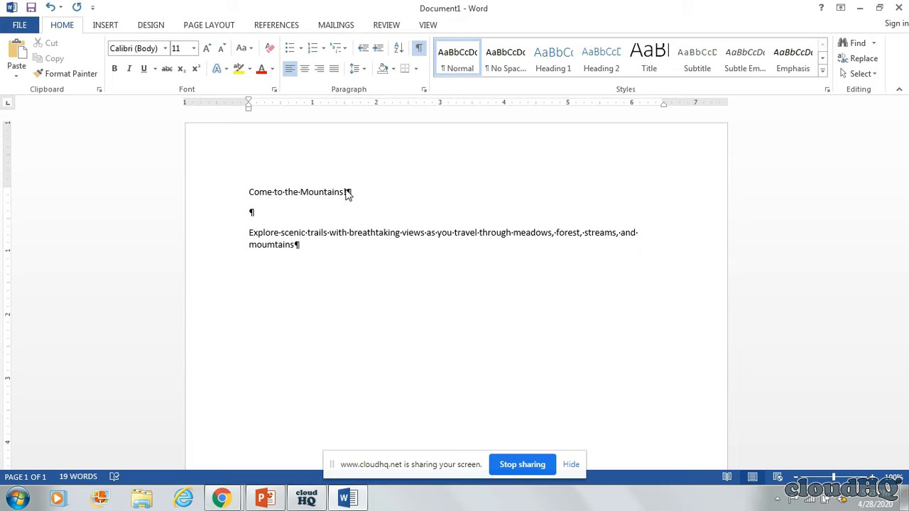
pyautogui.press('BackSpace')
pyautogui.press('BackSpace')
pyautogui.press('BackSpace')
pyautogui.press('BackSpace')
pyautogui.press('BackSpace')
pyautogui.press('BackSpace')
pyautogui.press('BackSpace')
pyautogui.write('ntains in an off-roa')
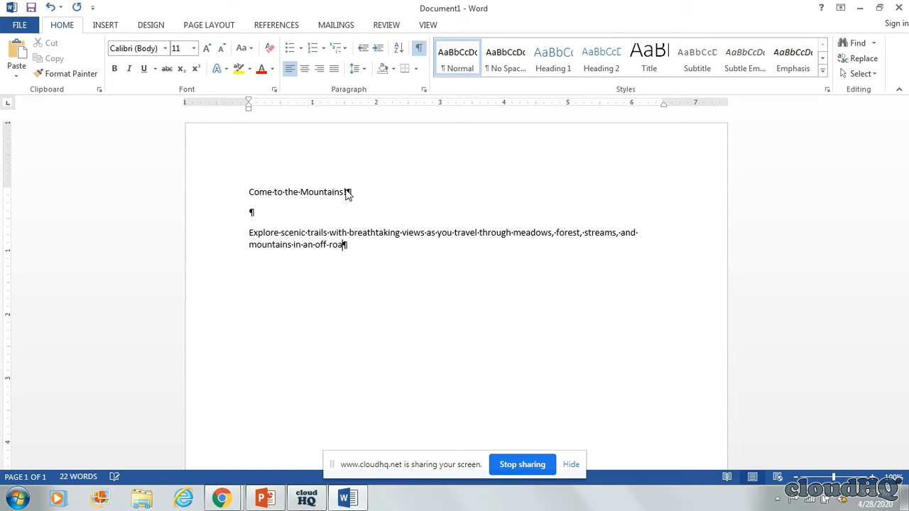
pyautogui.write('d vehicle.')
pyautogui.press('Return')
# Step: Add the line "Self-guided tours available" under the description paragraph, with "tours" spelled correctly
pyautogui.write('Self-')
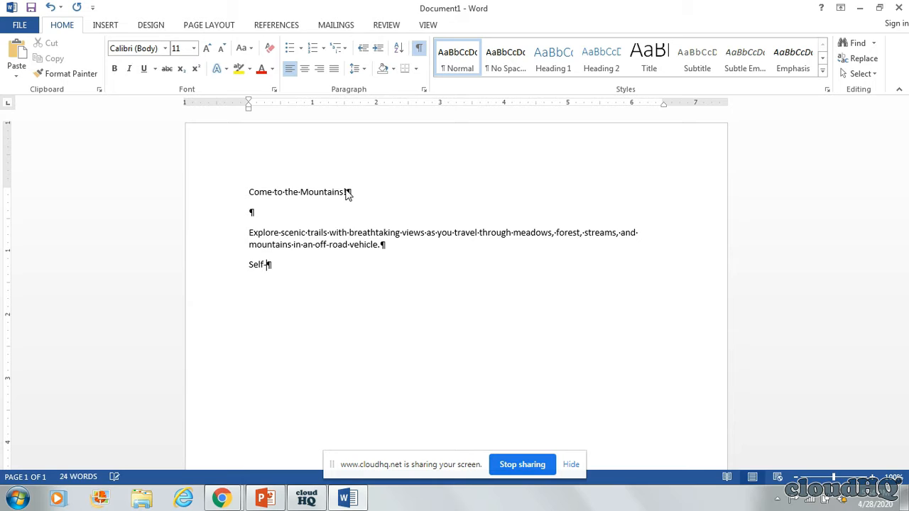
pyautogui.write('guided tuors')
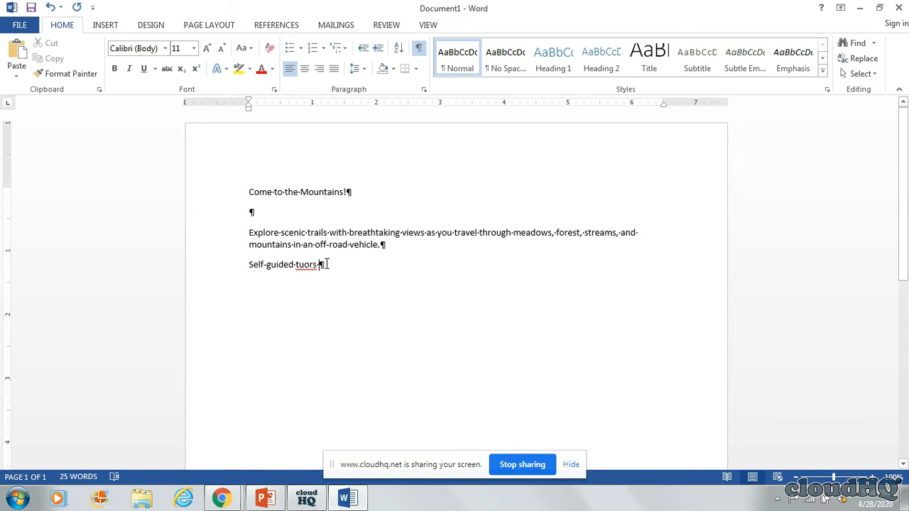
pyautogui.click(326, 264)
pyautogui.press('BackSpace')
pyautogui.press('BackSpace')
pyautogui.press('BackSpace')
pyautogui.press('BackSpace')
pyautogui.press('BackSpace')
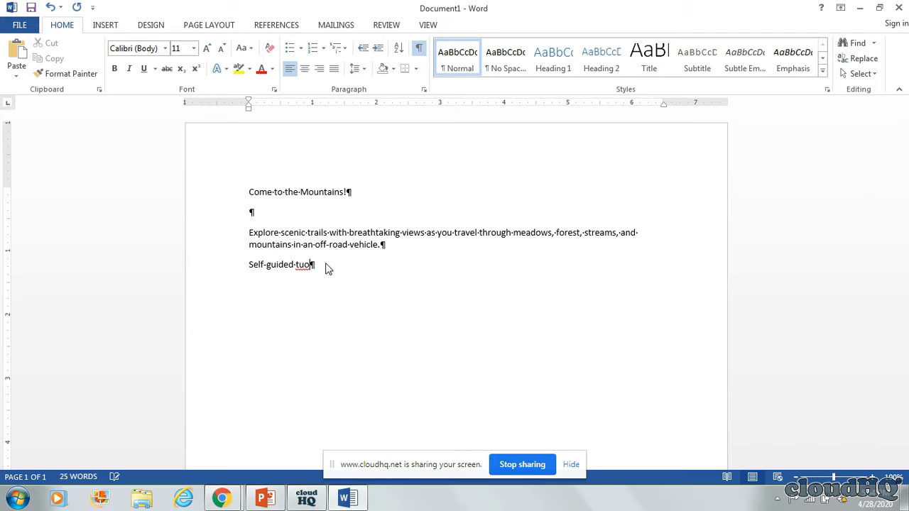
pyautogui.write('ours')
pyautogui.write('available')
pyautogui.press('Return')
# Step: Add the lines "Open March through October" and "All vehicles and gear provided" as separate paragraphs
pyautogui.write('Open March through Octor')
pyautogui.press('BackSpace')
pyautogui.write('ber')
pyautogui.press('Return')
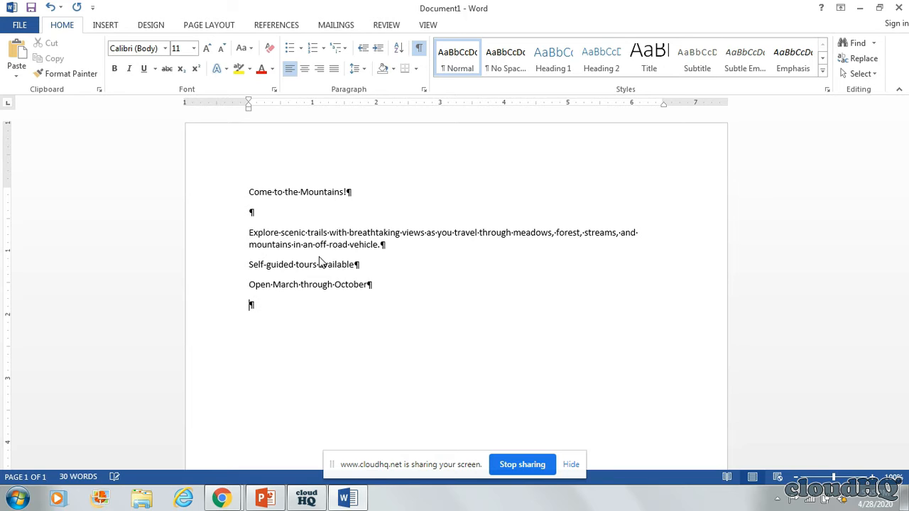
pyautogui.write('All vehicles and ge')
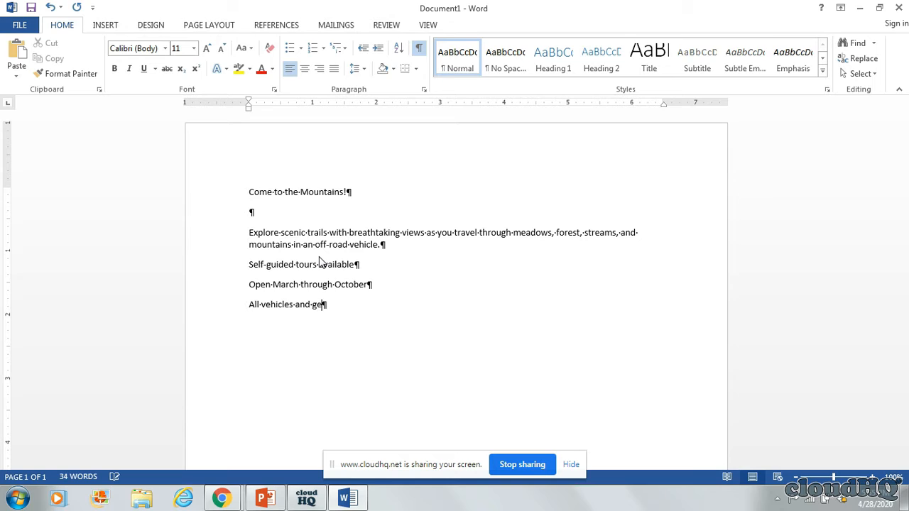
pyautogui.write('ar p')
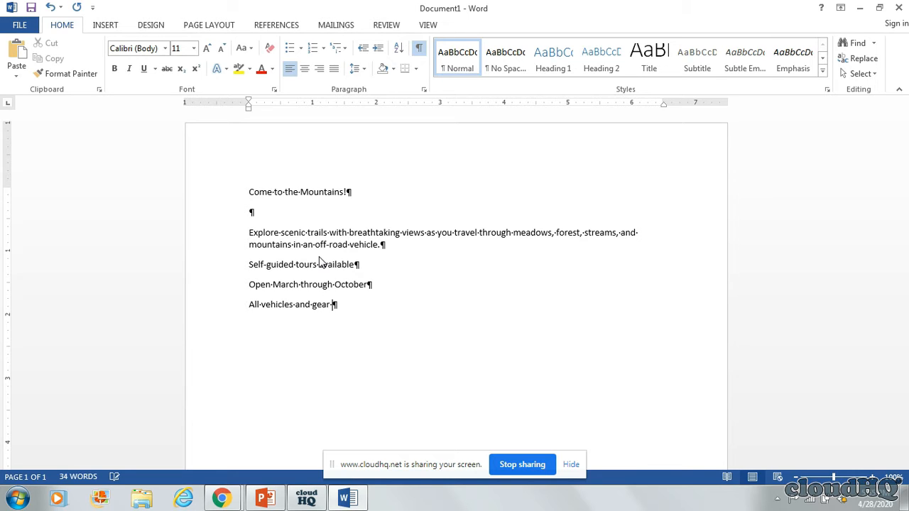
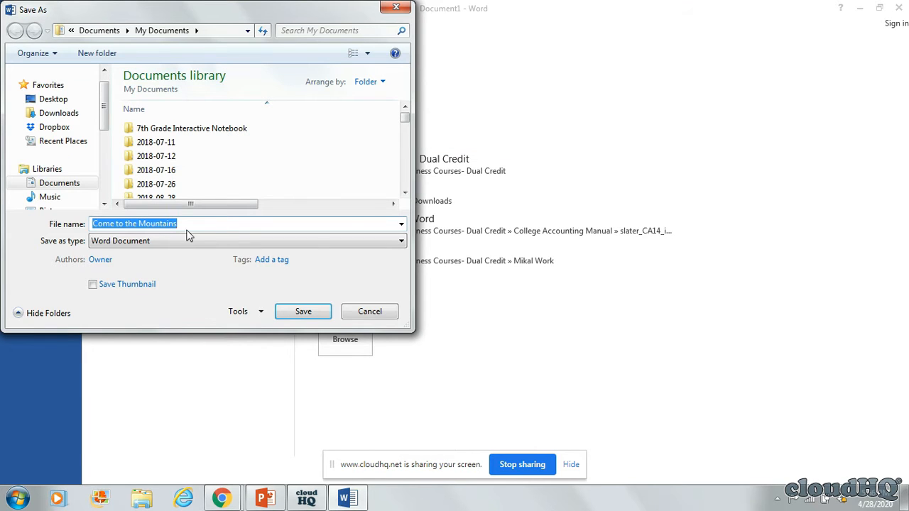
# Step: Save the Word document in My Documents under the file name "Mountains Flyer" followed by the author's surname
pyautogui.click(187, 224)
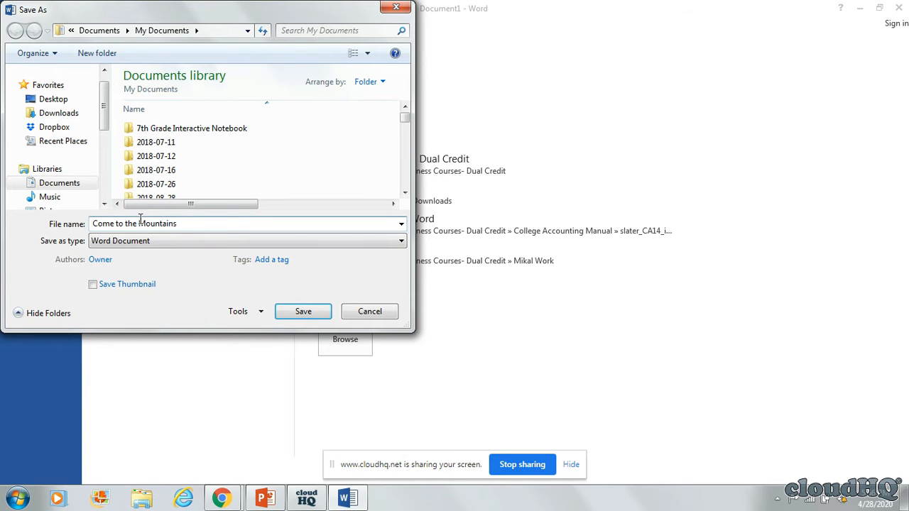
pyautogui.press('BackSpace')
pyautogui.press('BackSpace')
pyautogui.press('BackSpace')
pyautogui.press('BackSpace')
pyautogui.press('BackSpace')
pyautogui.press('BackSpace')
pyautogui.press('BackSpace')
pyautogui.press('BackSpace')
pyautogui.press('BackSpace')
pyautogui.press('BackSpace')
pyautogui.press('BackSpace')
pyautogui.press('BackSpace')
pyautogui.click(154, 224)
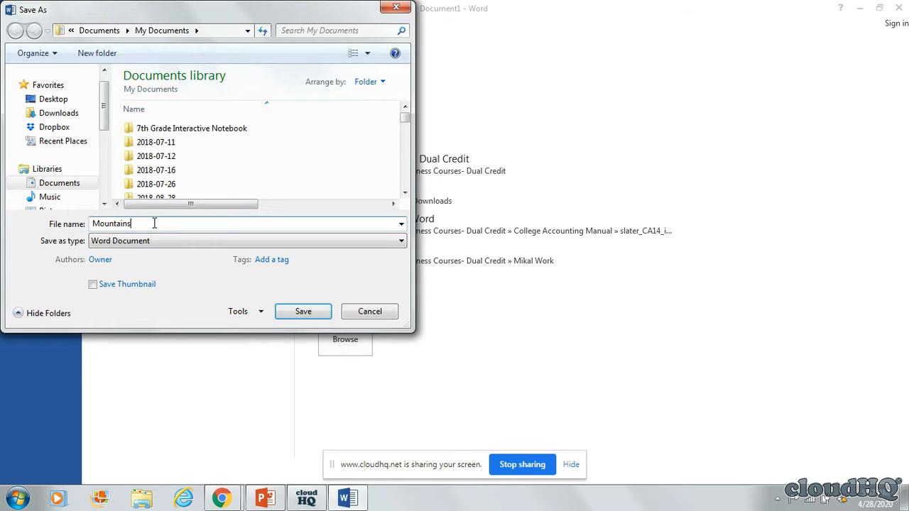
pyautogui.write('Flyer - English-Harris')
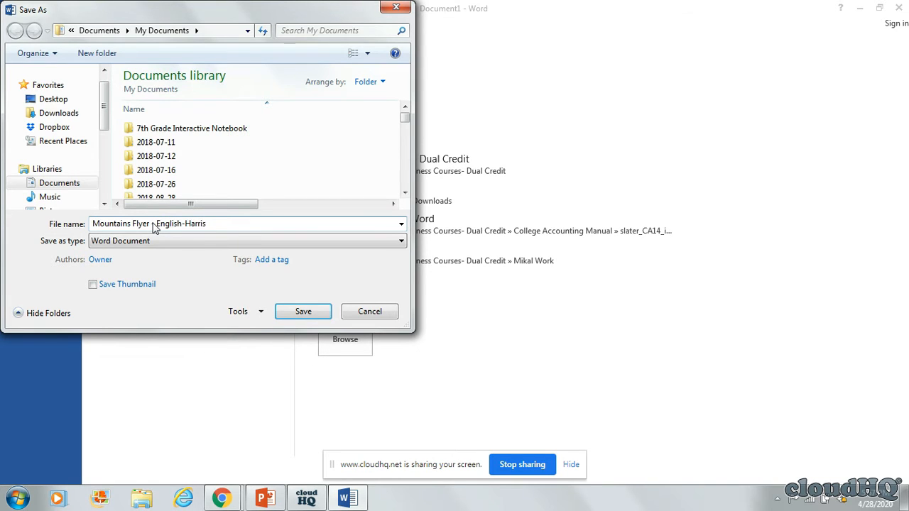
pyautogui.click(298, 313)
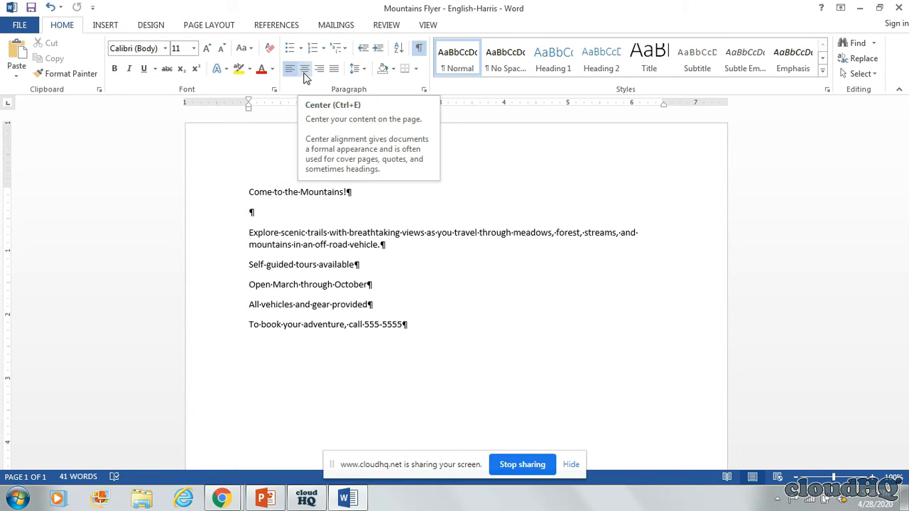
# Step: Center the "Come to the Mountains!" headline and set its font size to 36
pyautogui.click(304, 71)
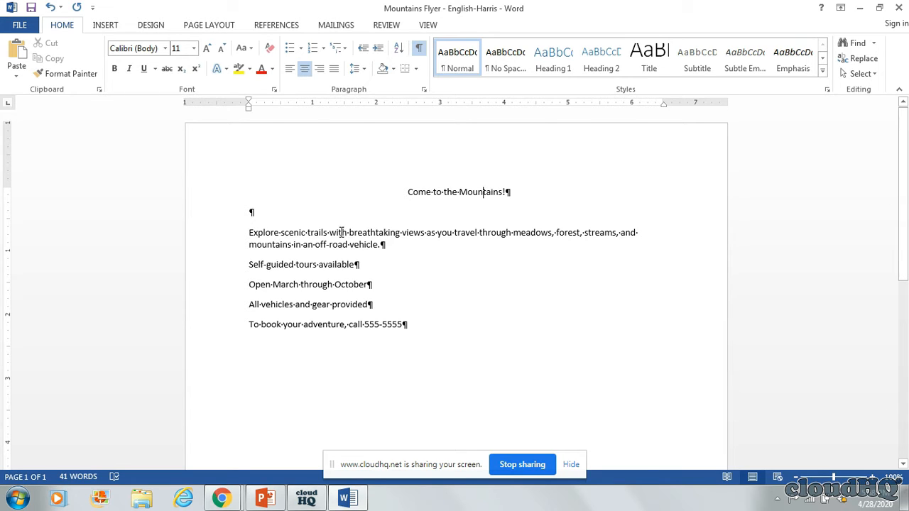
pyautogui.click(341, 232)
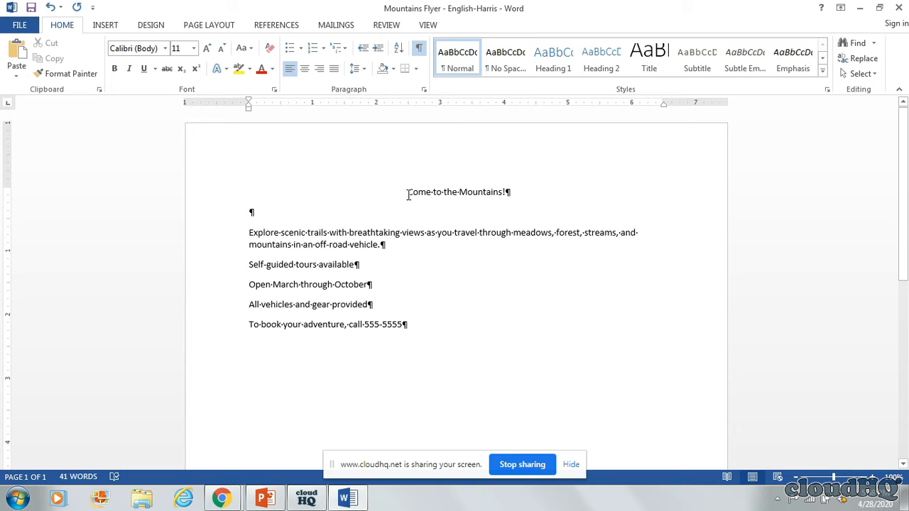
pyautogui.moveTo(413, 190); pyautogui.dragTo(509, 192)
pyautogui.click(427, 206)
pyautogui.click(408, 192)
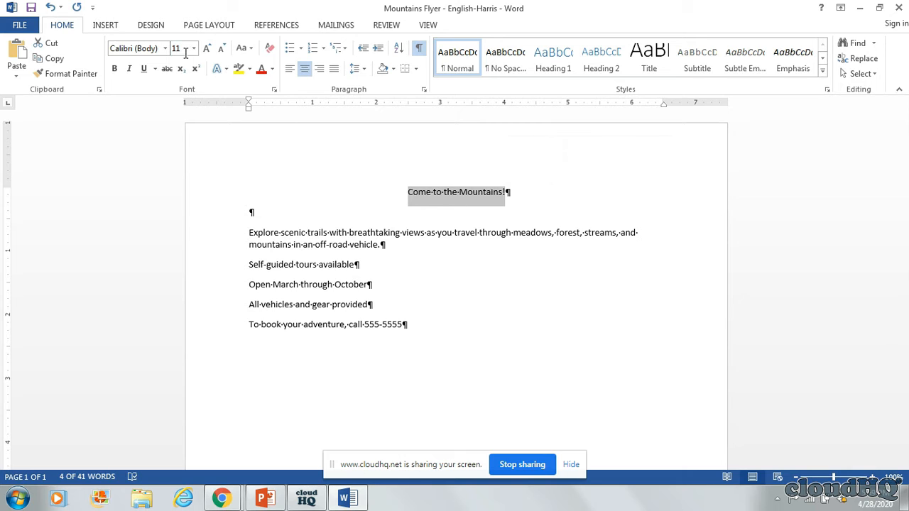
pyautogui.click(194, 48)
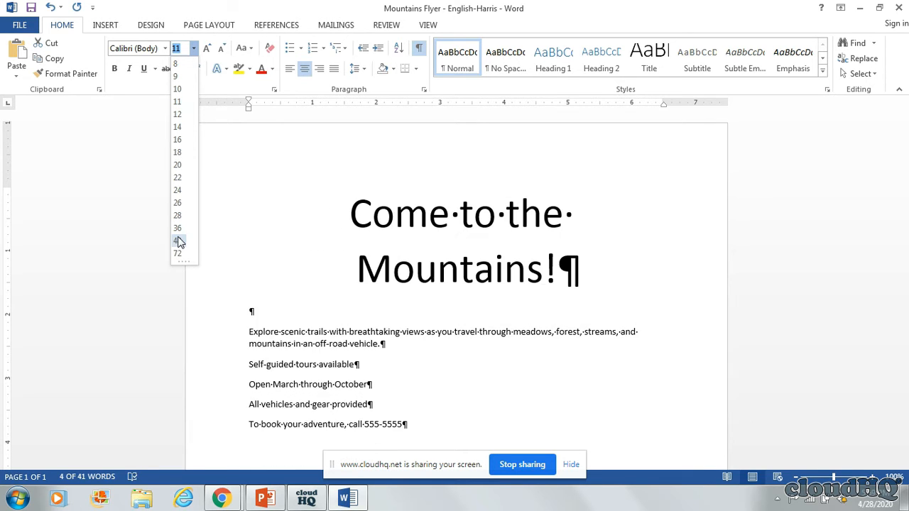
pyautogui.press('Escape')
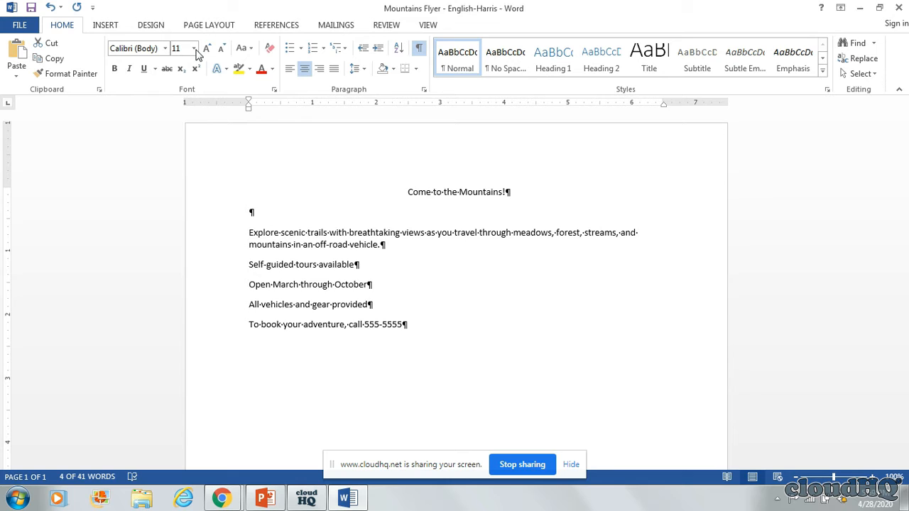
pyautogui.click(193, 49)
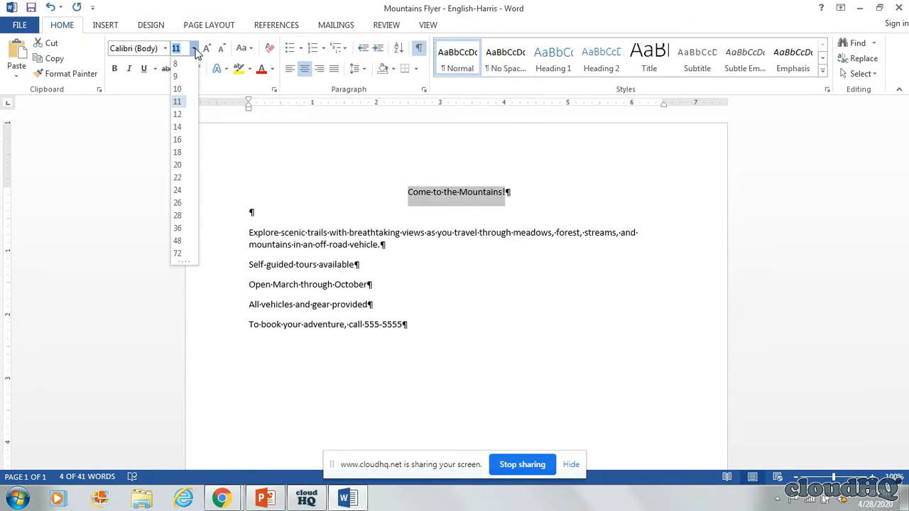
pyautogui.click(179, 229)
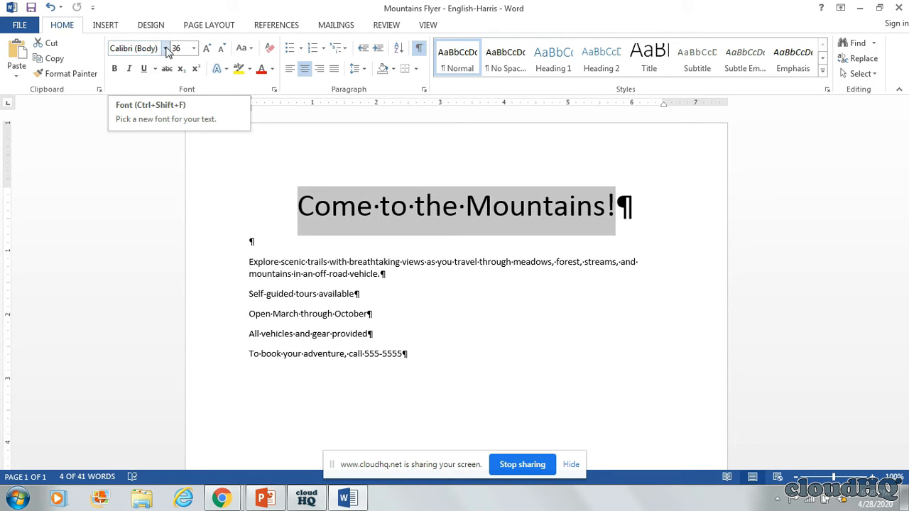
# Step: Change the headline's font to Berlin Sans FB Demi
pyautogui.click(165, 48)
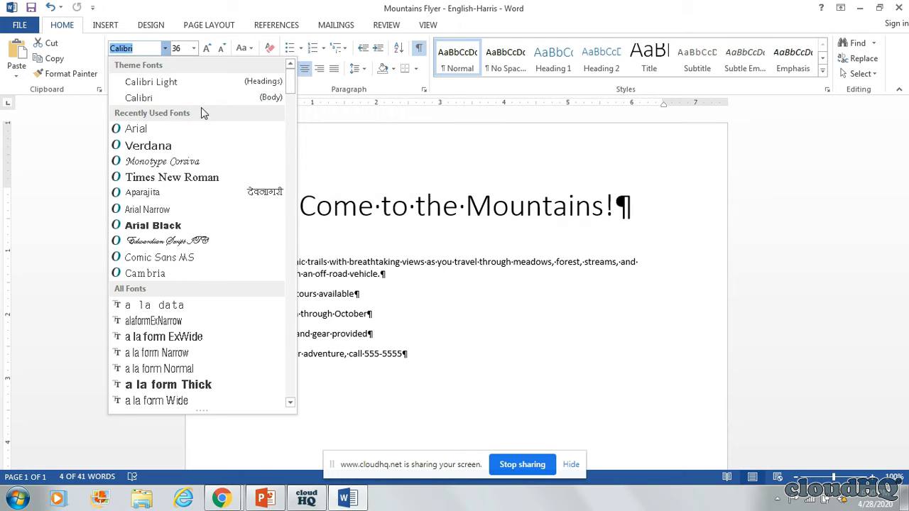
pyautogui.scroll(-2, 294, 90)
pyautogui.moveTo(294, 91); pyautogui.dragTo(295, 116)
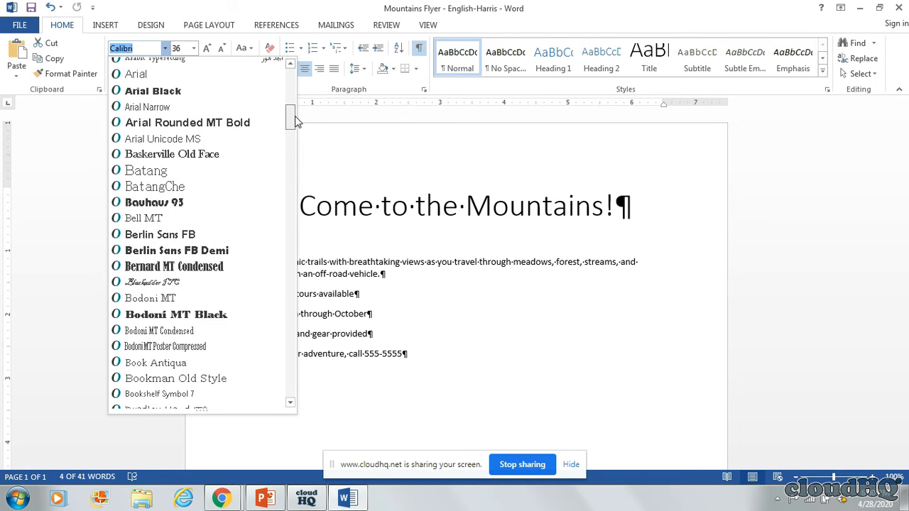
pyautogui.click(220, 253)
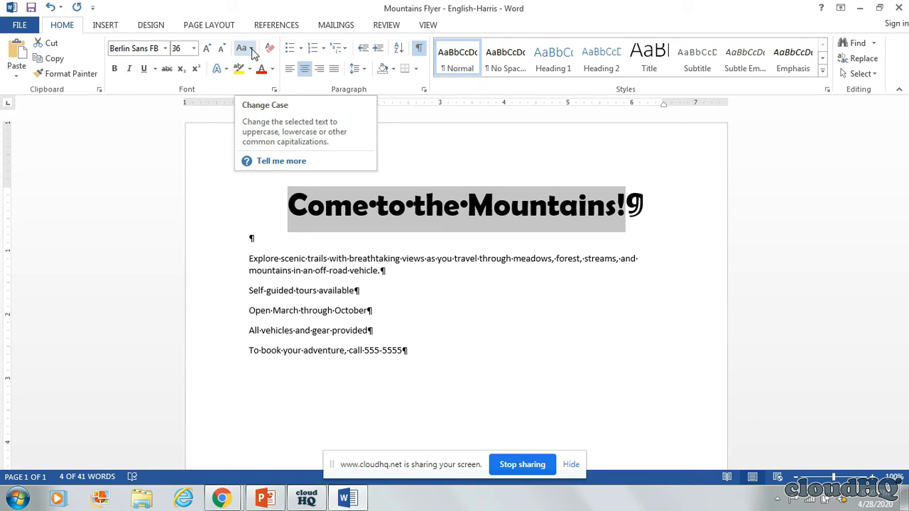
# Step: Convert the headline to uppercase and apply the white text effect with a light blue outline
pyautogui.click(252, 48)
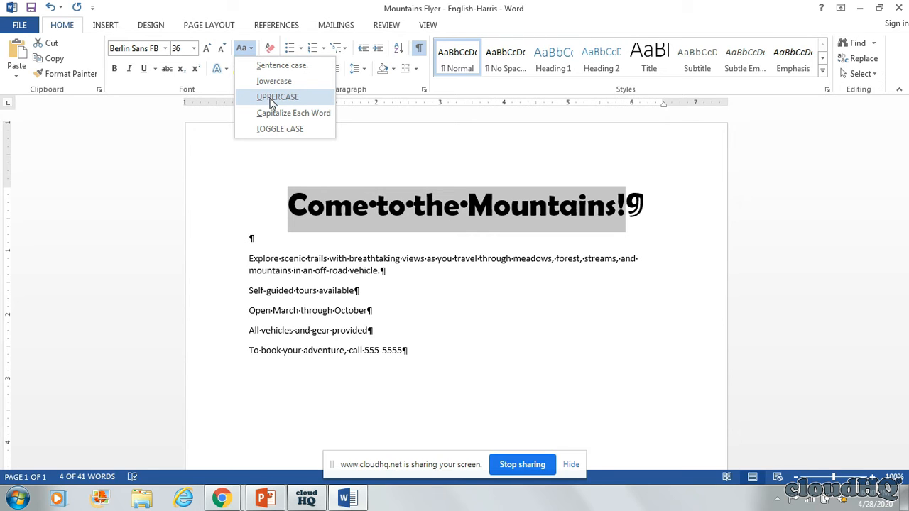
pyautogui.click(270, 98)
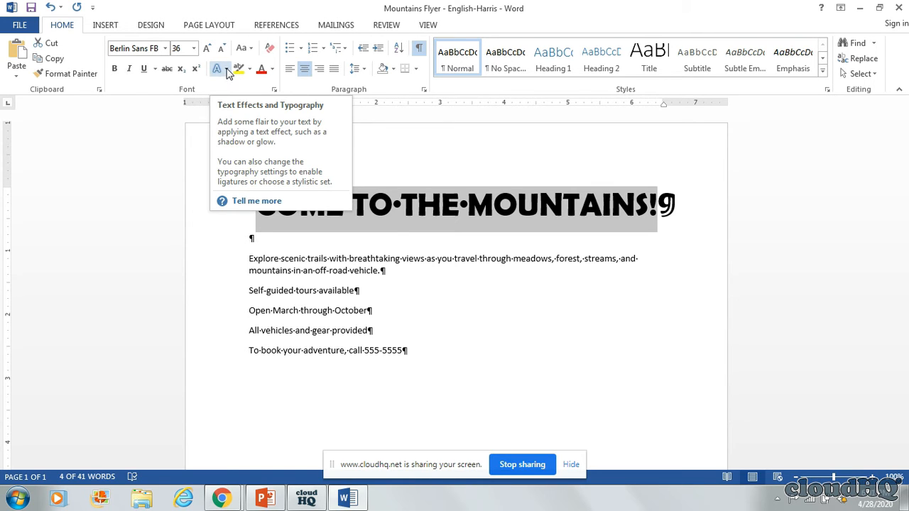
pyautogui.click(227, 70)
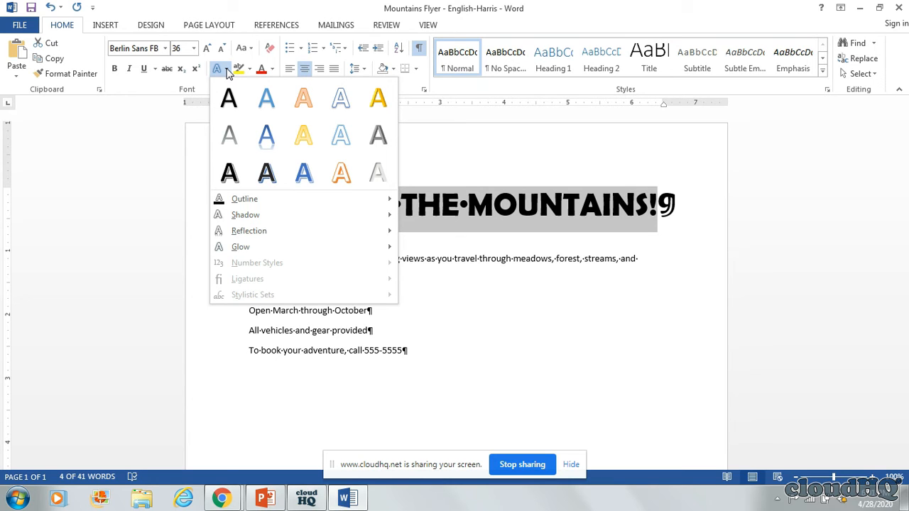
pyautogui.click(341, 138)
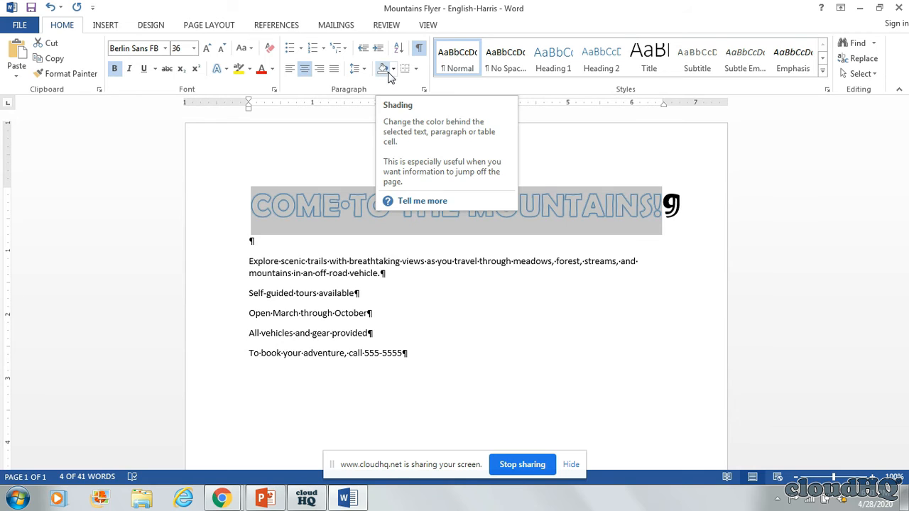
# Step: Apply dark green shading behind the "COME TO THE MOUNTAINS!" headline
pyautogui.click(393, 70)
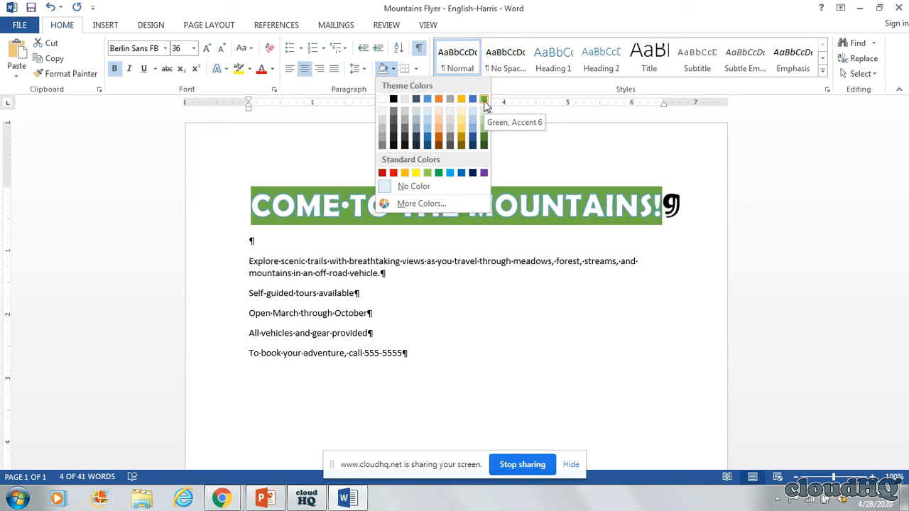
pyautogui.click(484, 138)
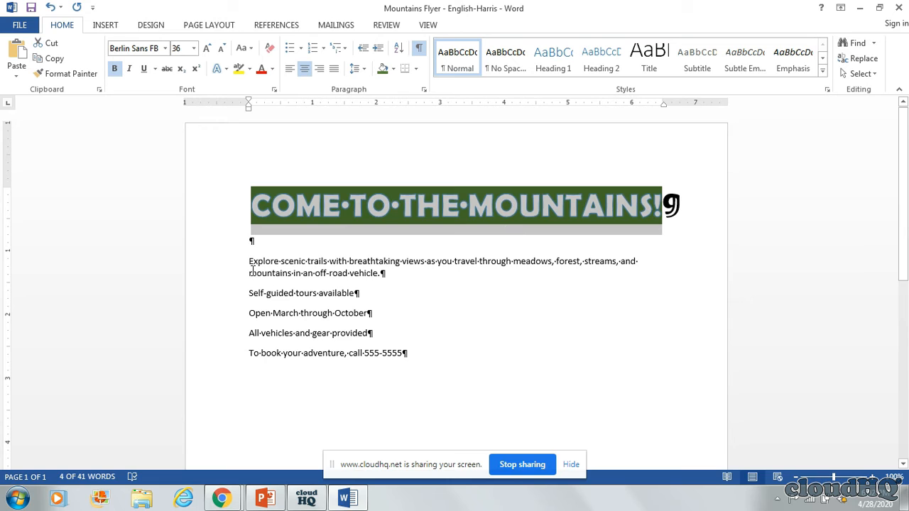
# Step: Set the font size of all the body text below the headline to 24
pyautogui.moveTo(247, 260); pyautogui.dragTo(493, 352)
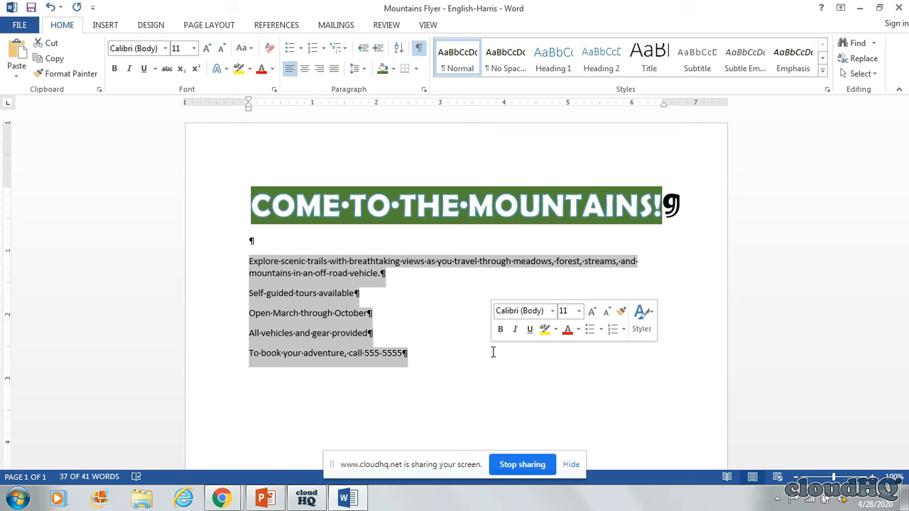
pyautogui.click(194, 52)
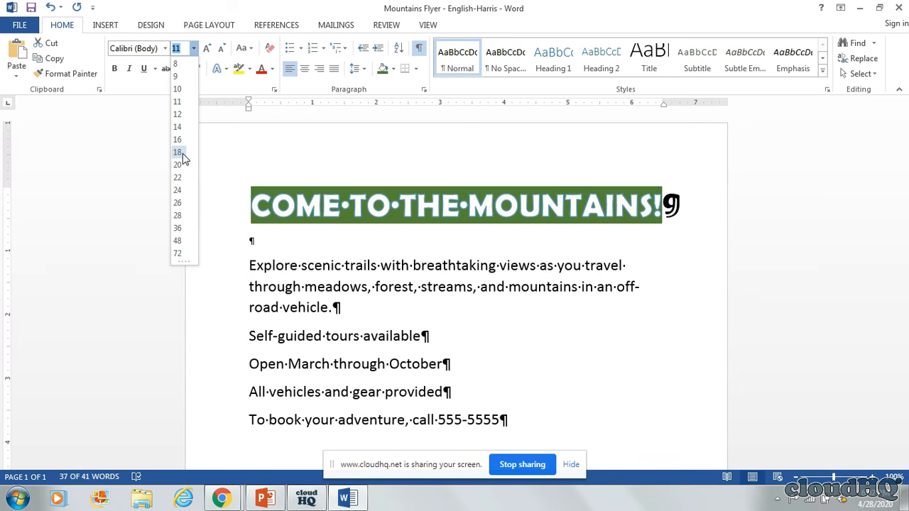
pyautogui.click(179, 193)
pyautogui.click(629, 359)
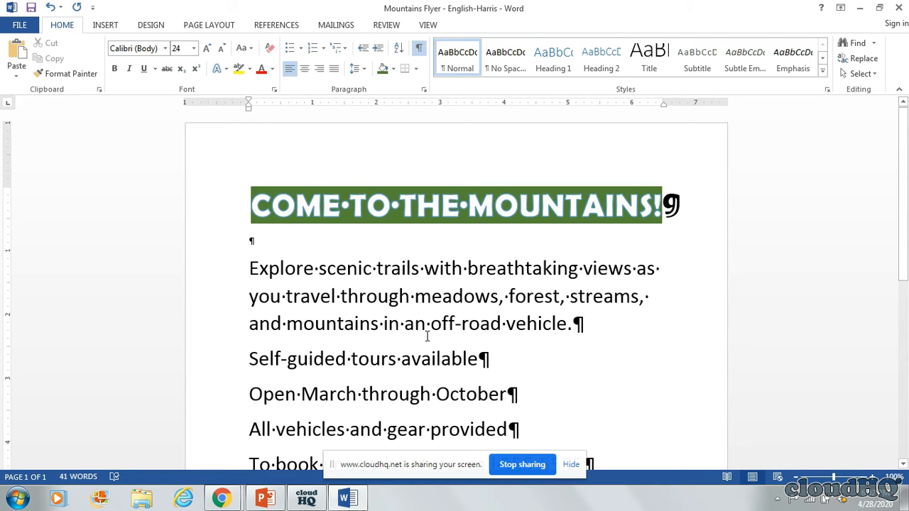
# Step: Format the three lines from "Self-guided tours available" to "All vehicles and gear provided" as a bulleted list
pyautogui.scroll(-3, 526, 359)
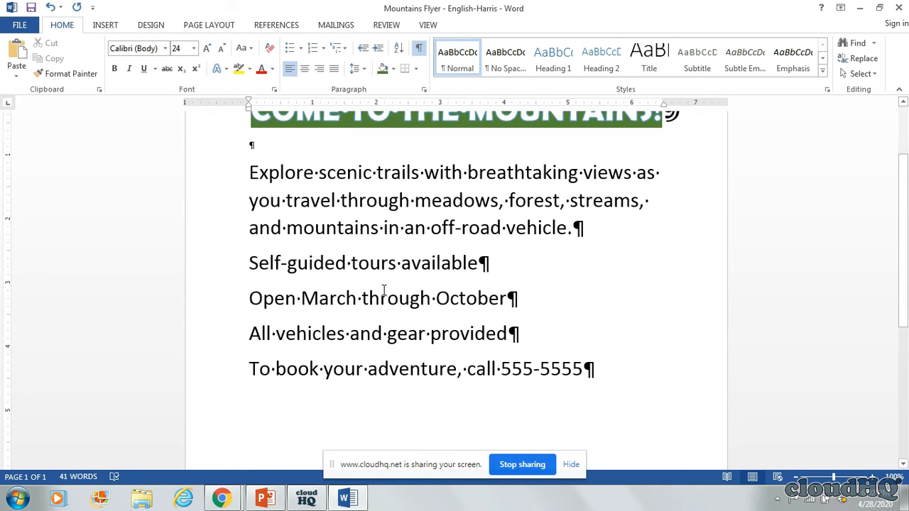
pyautogui.moveTo(249, 263); pyautogui.dragTo(555, 332)
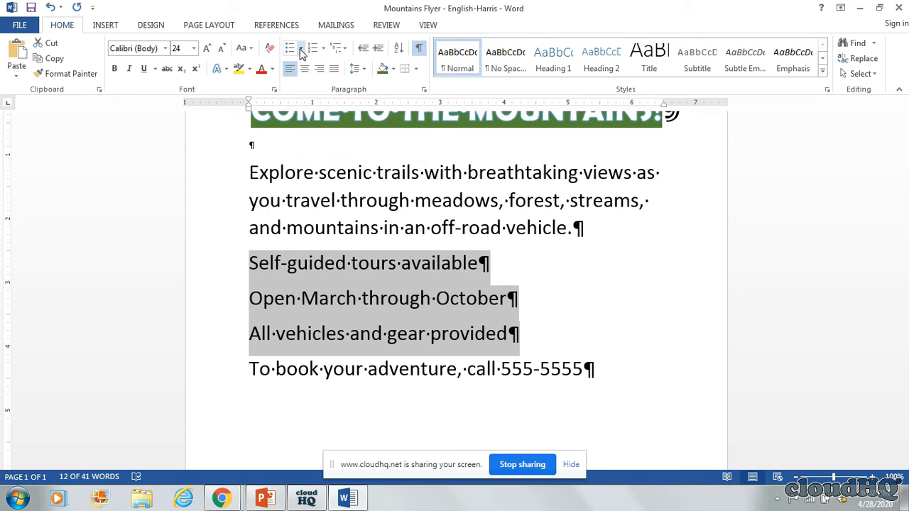
pyautogui.click(291, 50)
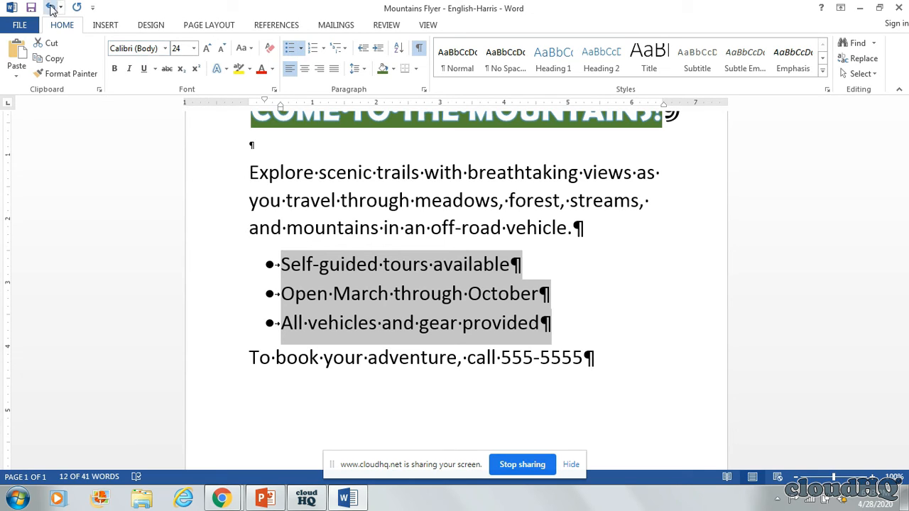
pyautogui.click(51, 8)
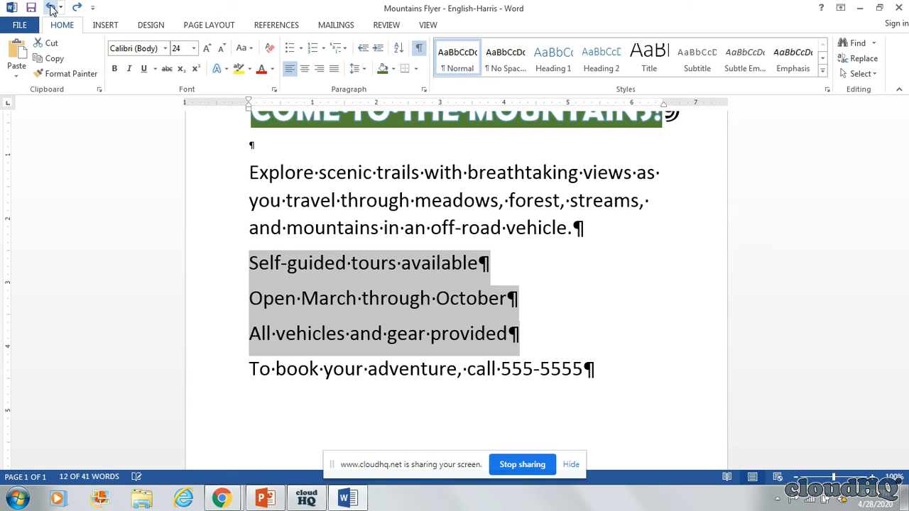
pyautogui.click(76, 8)
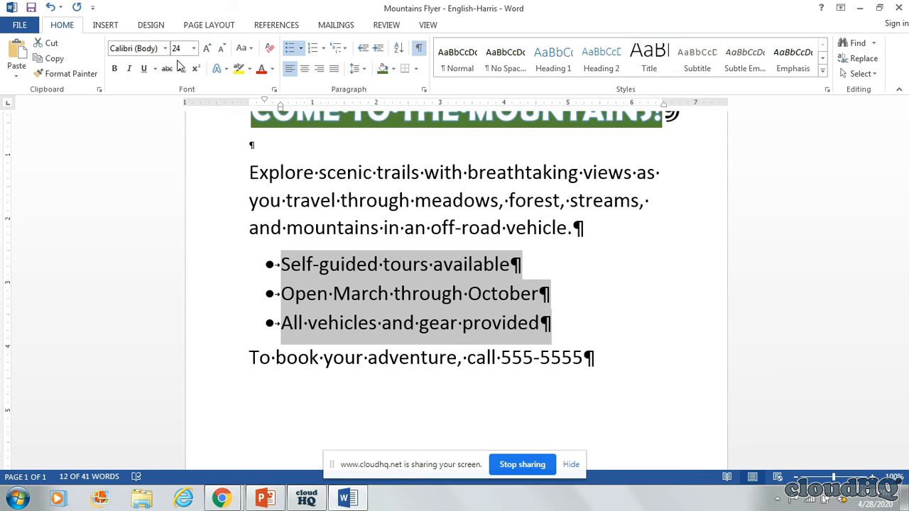
pyautogui.click(603, 268)
# Step: Italicize the word "breathtaking" in the first paragraph and color it dark orange
pyautogui.moveTo(467, 173); pyautogui.dragTo(580, 173)
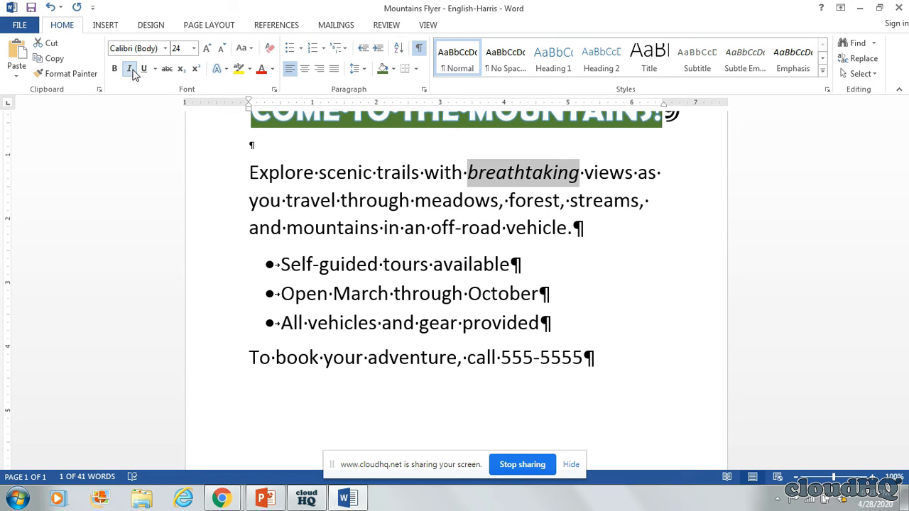
pyautogui.click(272, 69)
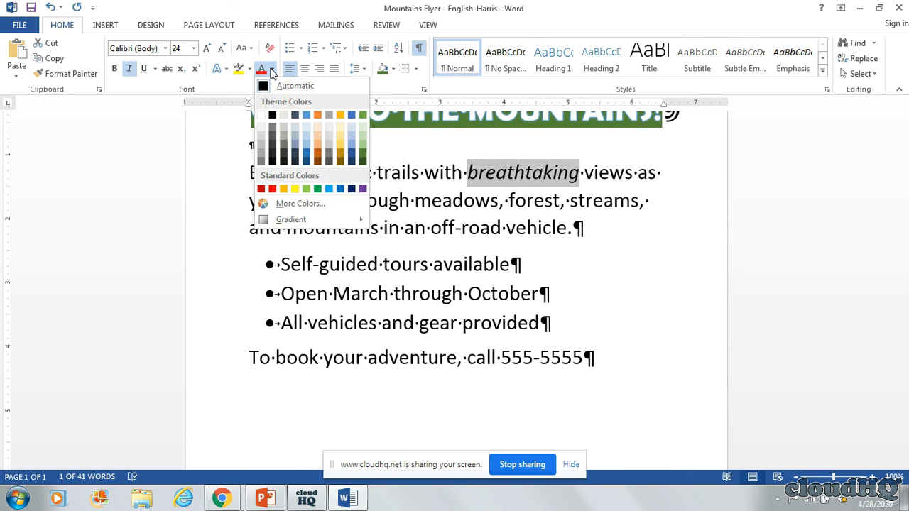
pyautogui.click(317, 158)
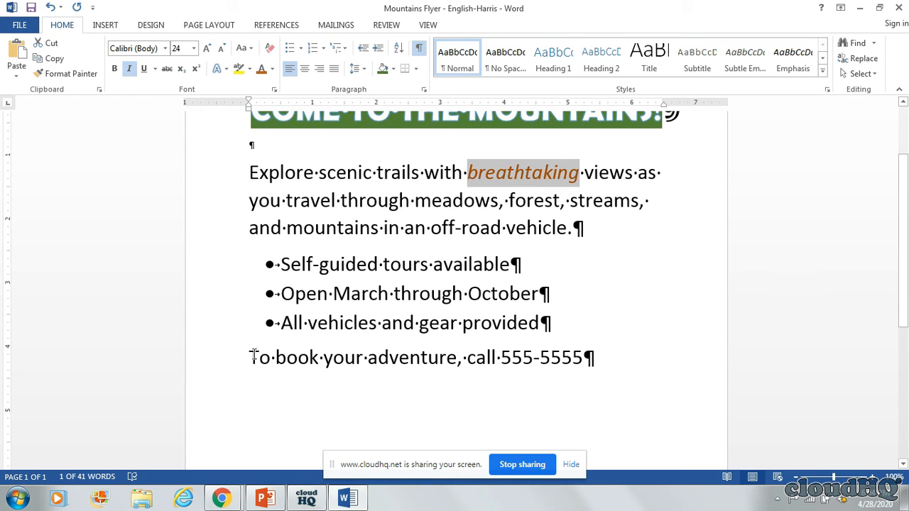
# Step: Set the closing "To book your adventure" line to font size 28, centered, in the same dark orange font color
pyautogui.click(254, 357)
pyautogui.moveTo(254, 358); pyautogui.dragTo(601, 357)
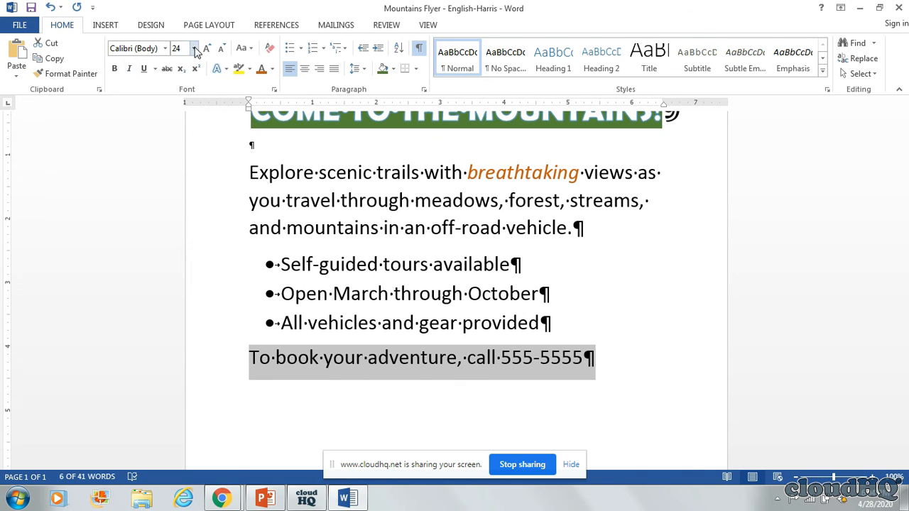
pyautogui.click(193, 49)
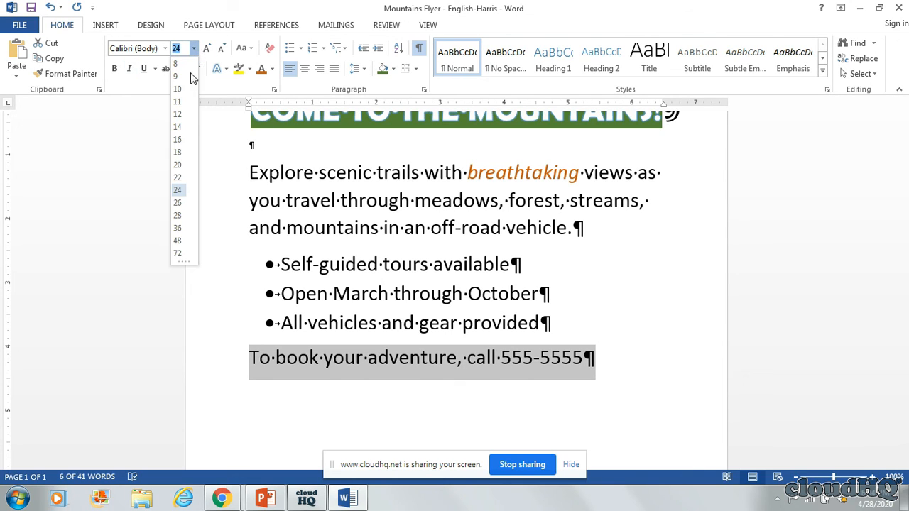
pyautogui.click(177, 216)
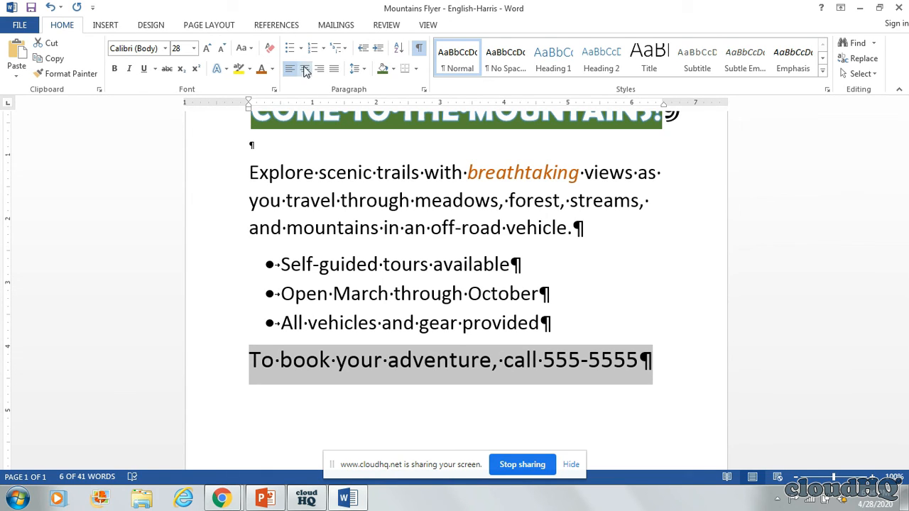
pyautogui.click(304, 69)
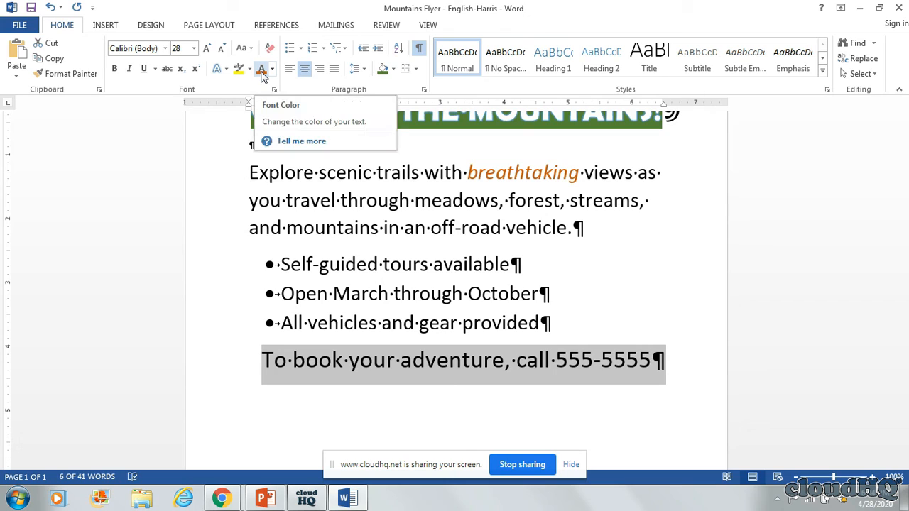
pyautogui.click(261, 69)
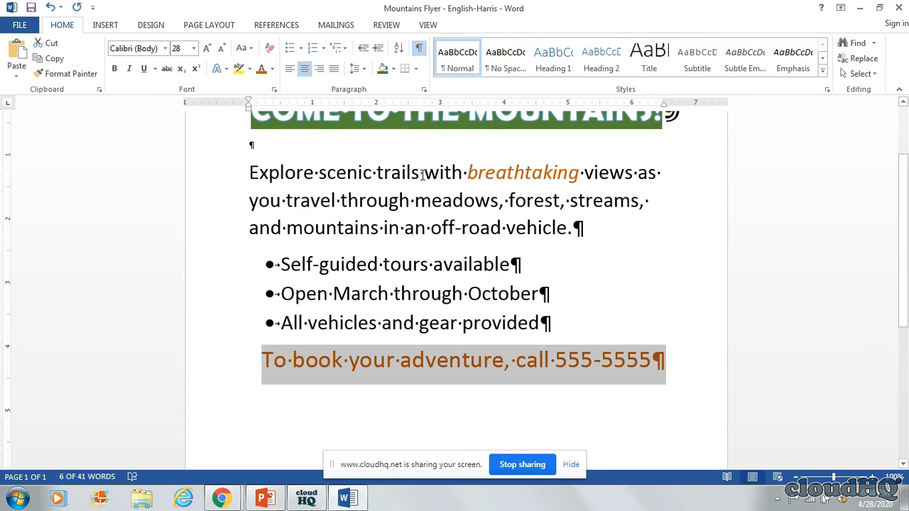
# Step: Underline the phone number in the closing line and make "off-road" bold in the first paragraph
pyautogui.click(557, 359)
pyautogui.moveTo(558, 360); pyautogui.dragTo(651, 360)
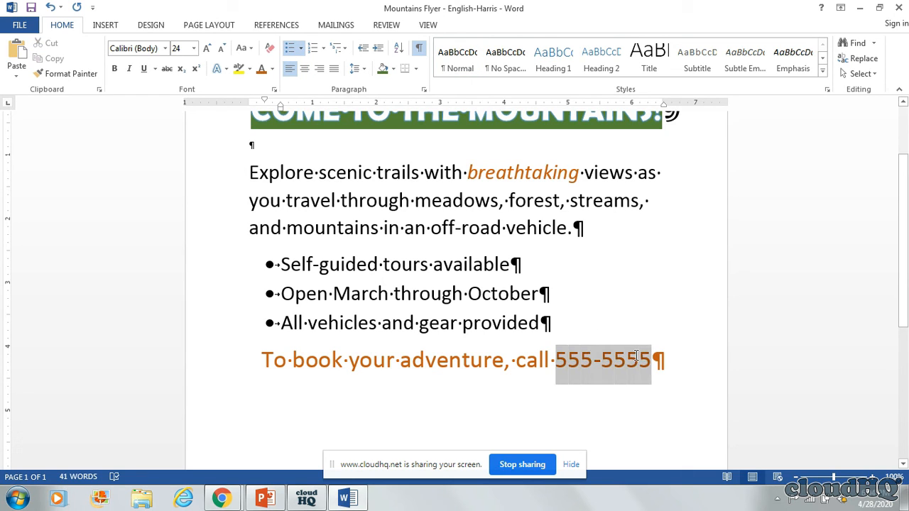
pyautogui.click(146, 70)
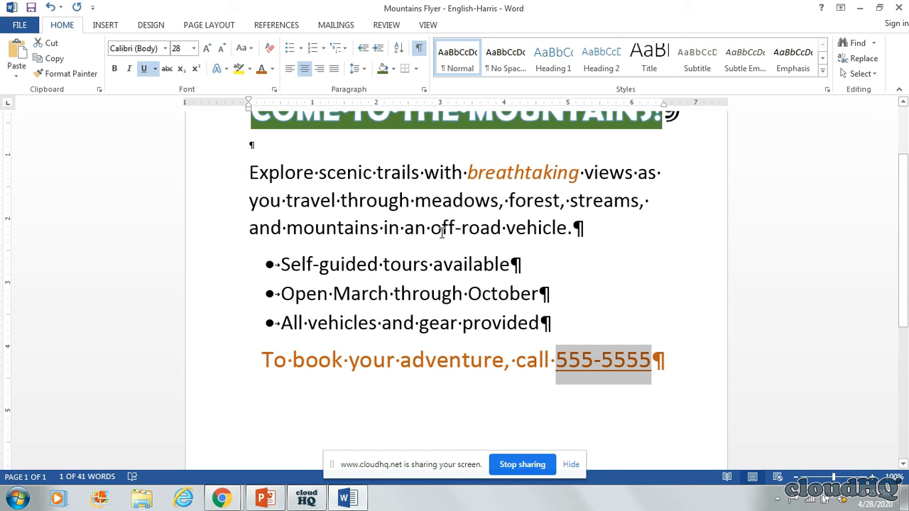
pyautogui.moveTo(431, 228); pyautogui.dragTo(495, 219)
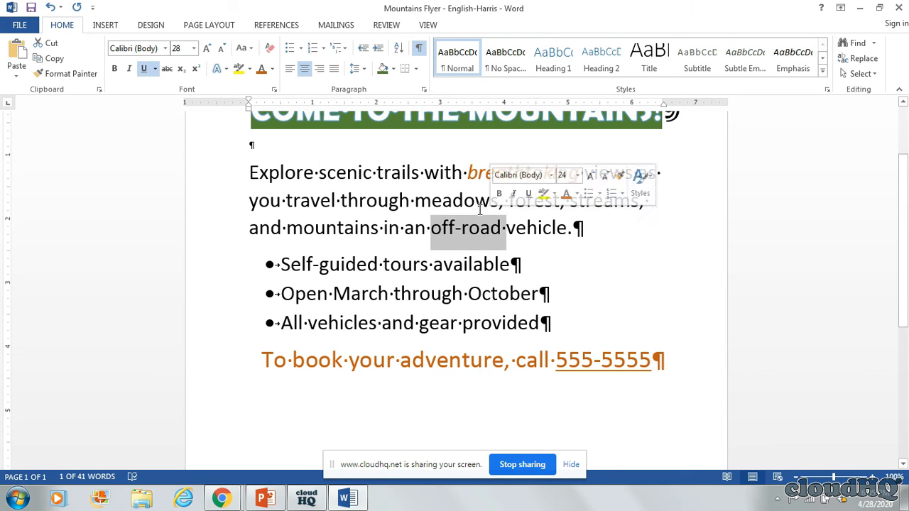
pyautogui.click(115, 70)
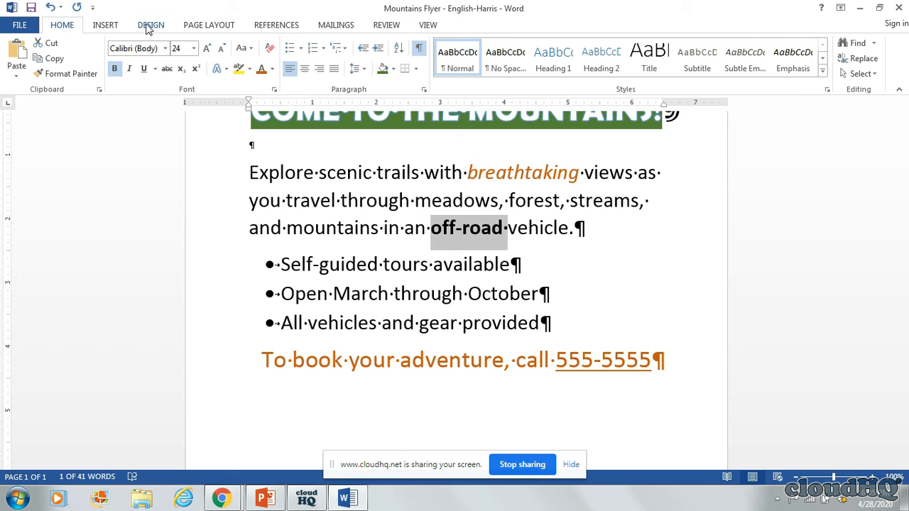
# Step: Change the document's theme colors to the Green color set
pyautogui.click(150, 25)
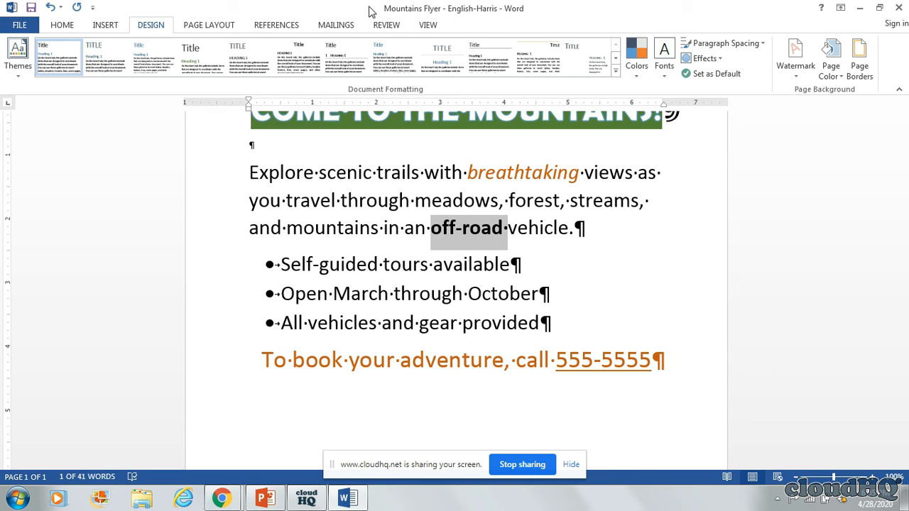
pyautogui.click(637, 80)
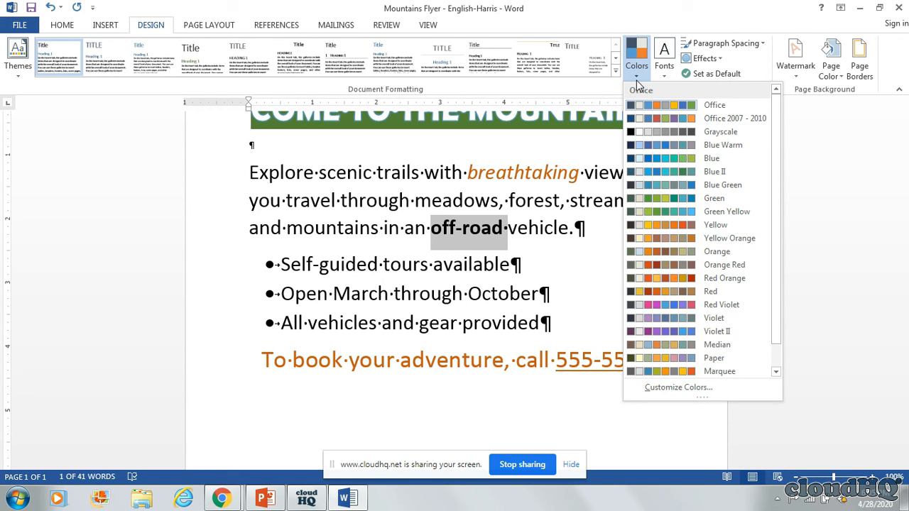
pyautogui.click(687, 199)
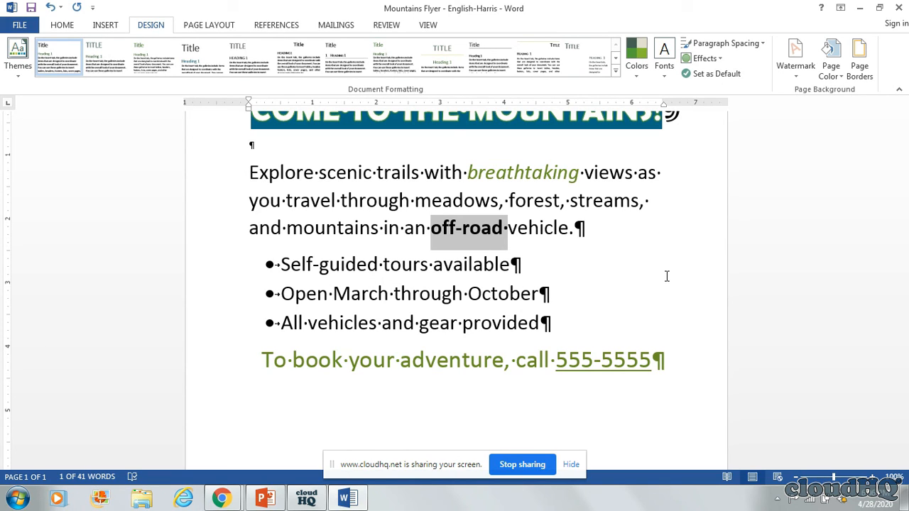
# Step: Center the empty paragraph between the headline and the first body paragraph
pyautogui.click(485, 153)
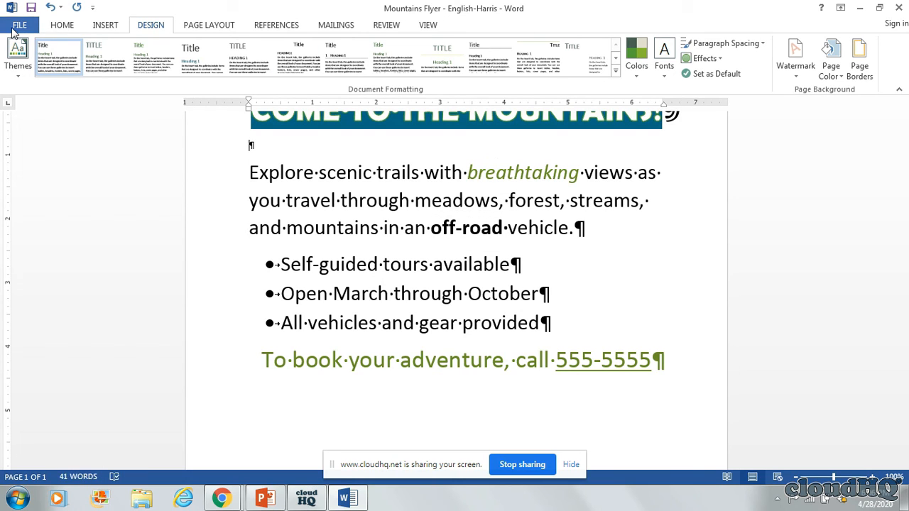
pyautogui.click(57, 26)
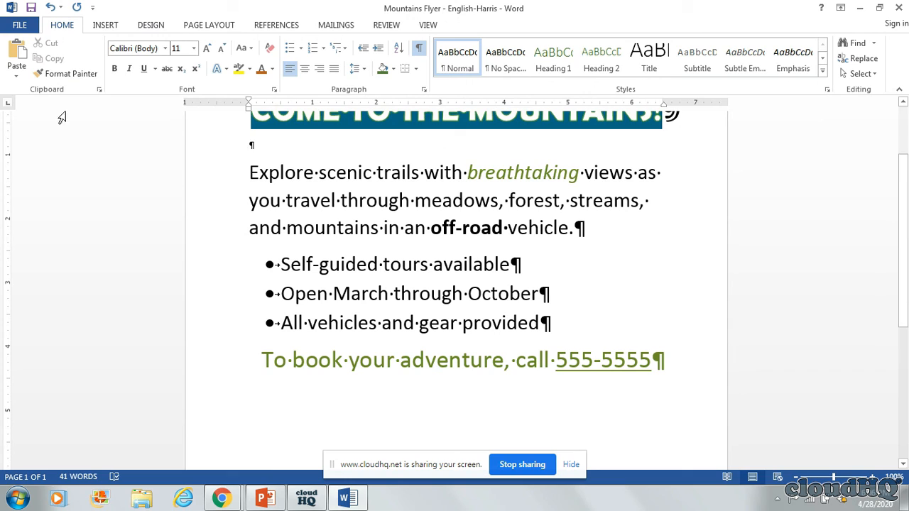
pyautogui.click(304, 69)
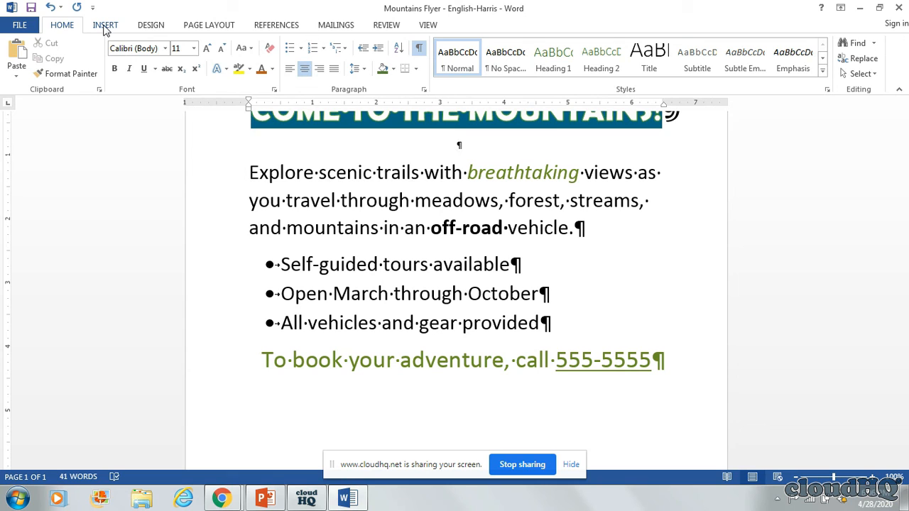
# Step: Minimize the Word and PowerPoint windows to bring up the Chrome browser
pyautogui.click(861, 13)
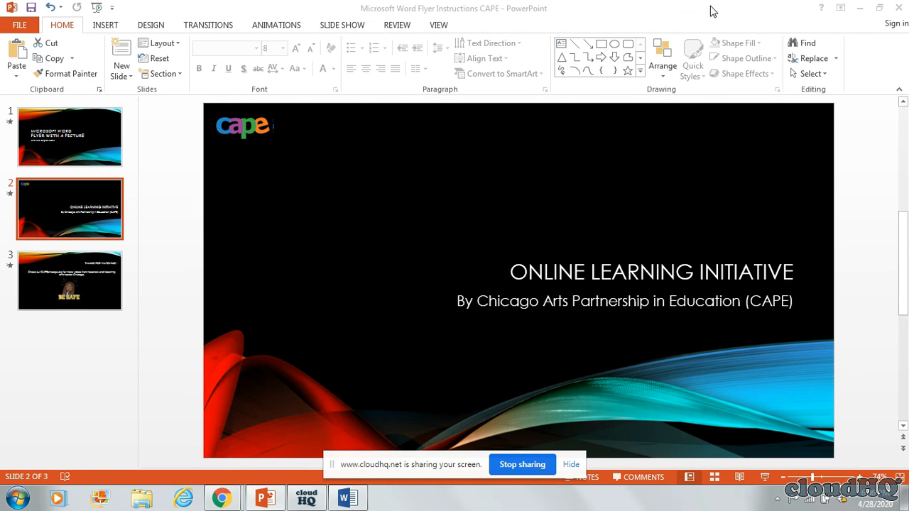
pyautogui.click(860, 8)
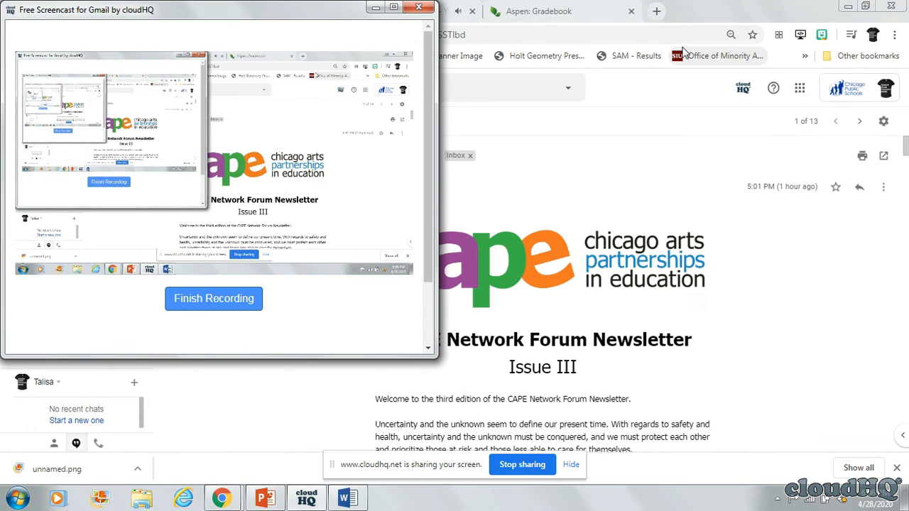